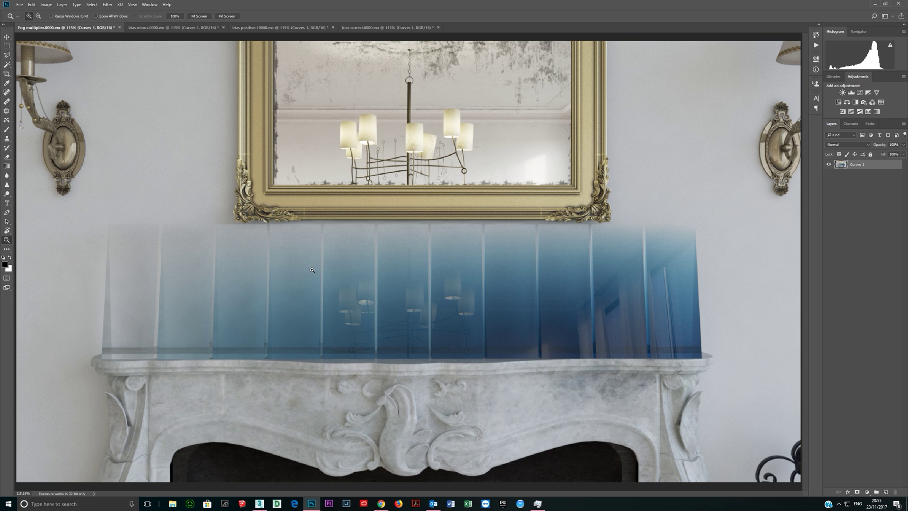
Check the first fog multiplier material's fog colour and its 0.01 fog multiplier value.
key(alt)
key(alt+Tab)
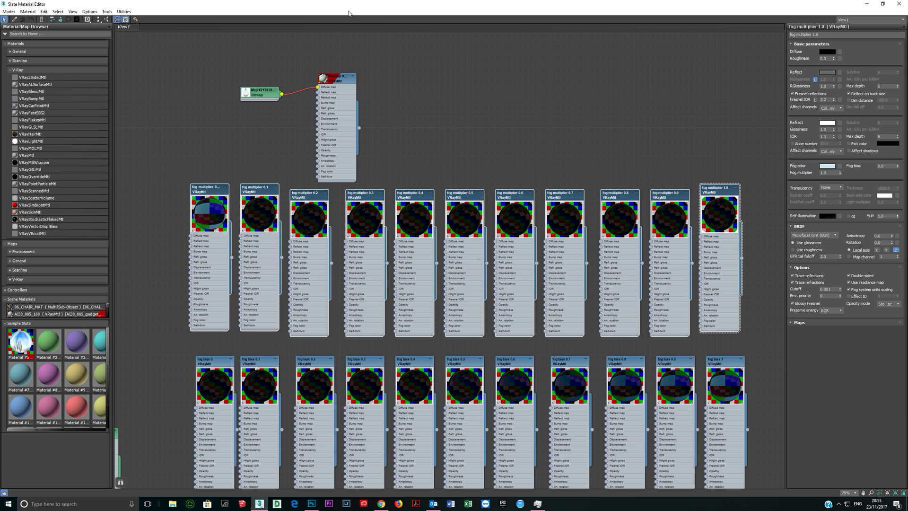
key(alt+Tab)
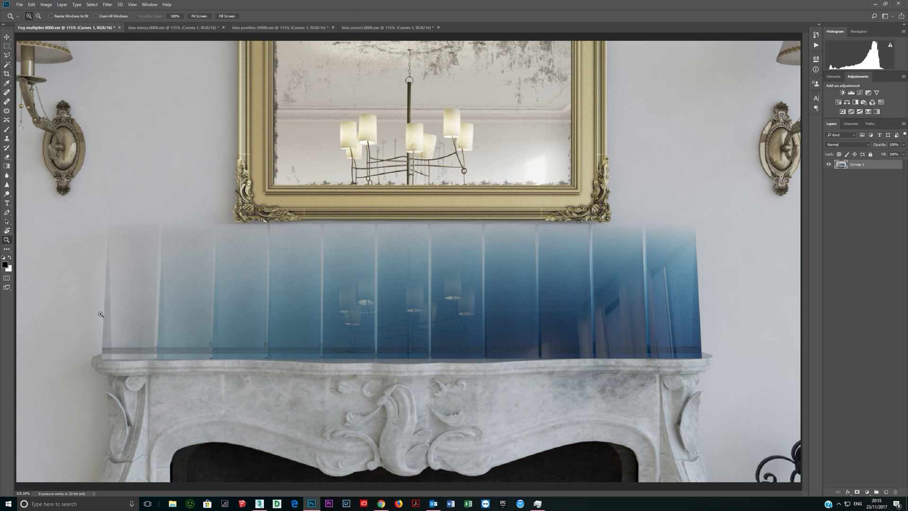
key(alt+Tab)
click(204, 249)
click(827, 166)
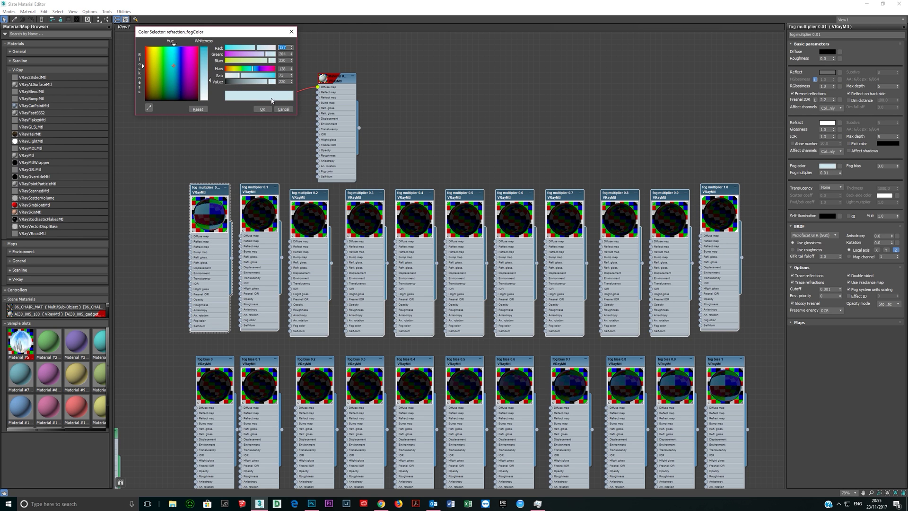
click(262, 108)
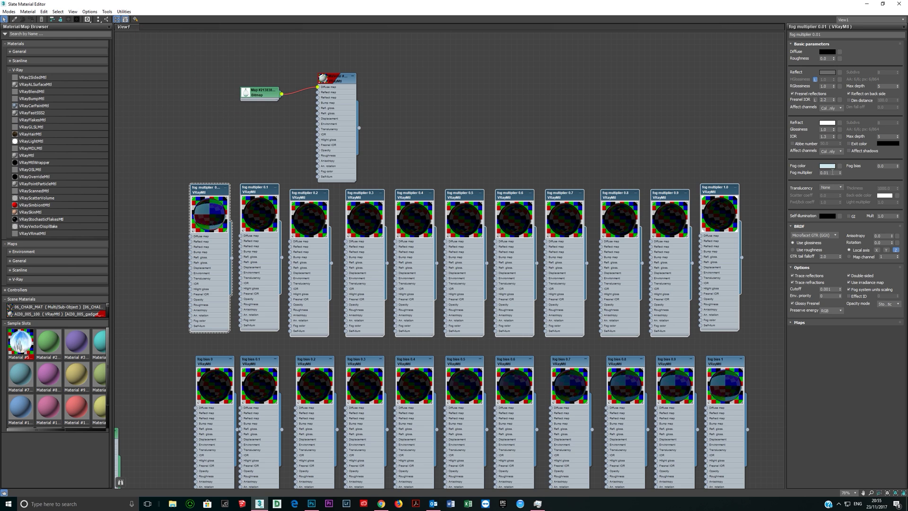
drag(832, 173, 811, 176)
Review the fog multiplier 0.1, 0.2 and 0.3 materials, then close the Slate Material Editor.
click(252, 262)
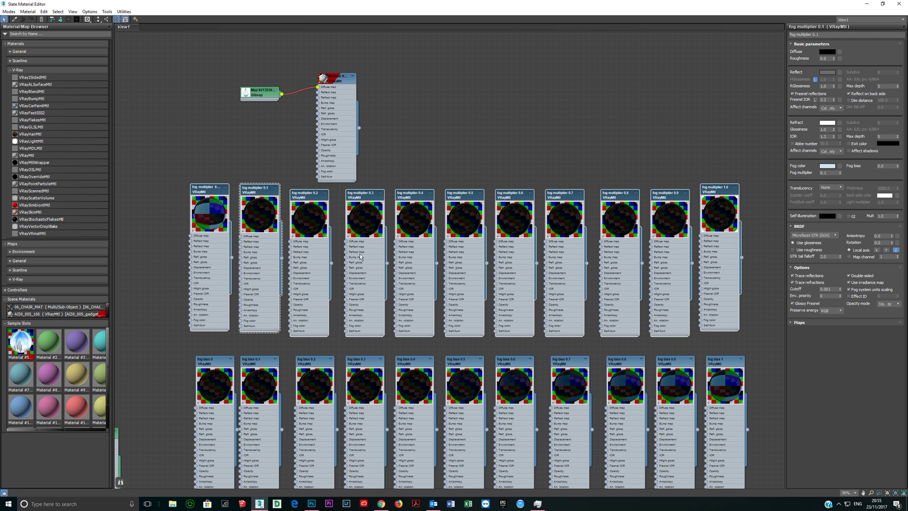
click(315, 257)
click(367, 259)
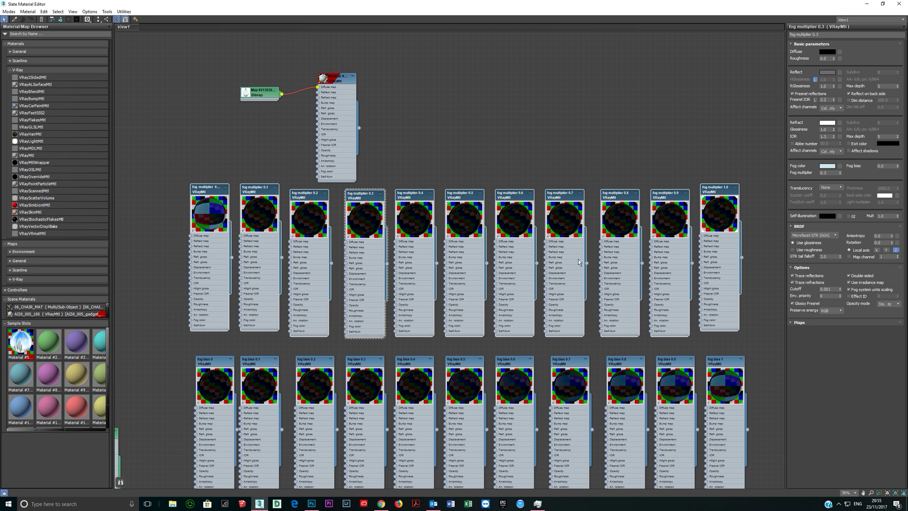
click(898, 4)
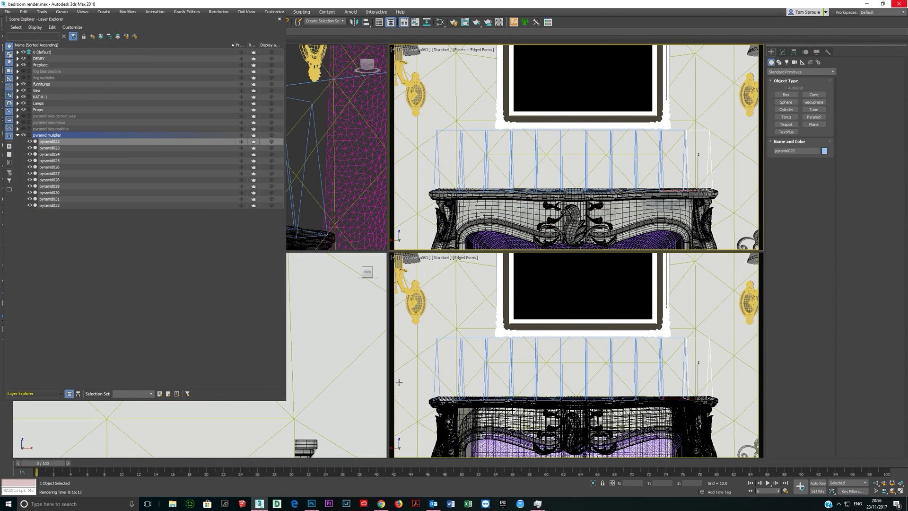
Compare with the fog multiplier render in Photoshop, then close the Layer Explorer in 3ds Max.
key(alt+Tab)
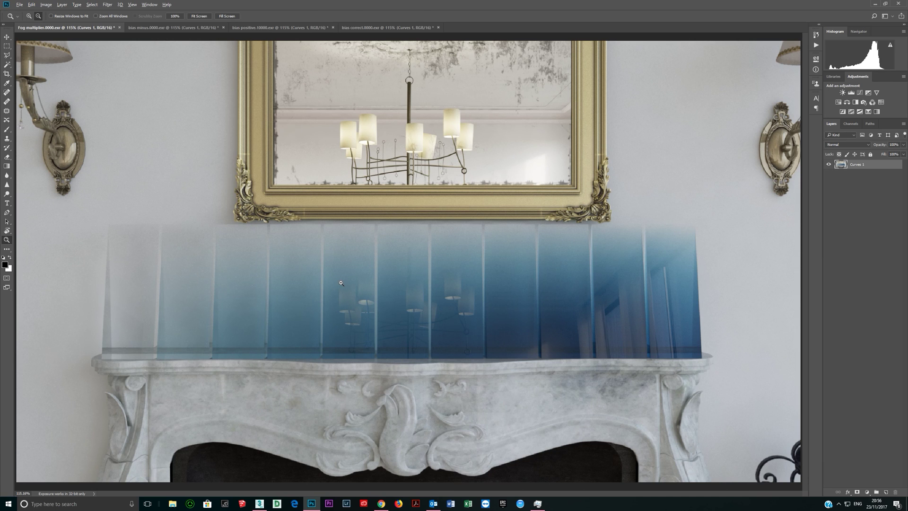
key(alt+Tab)
click(279, 18)
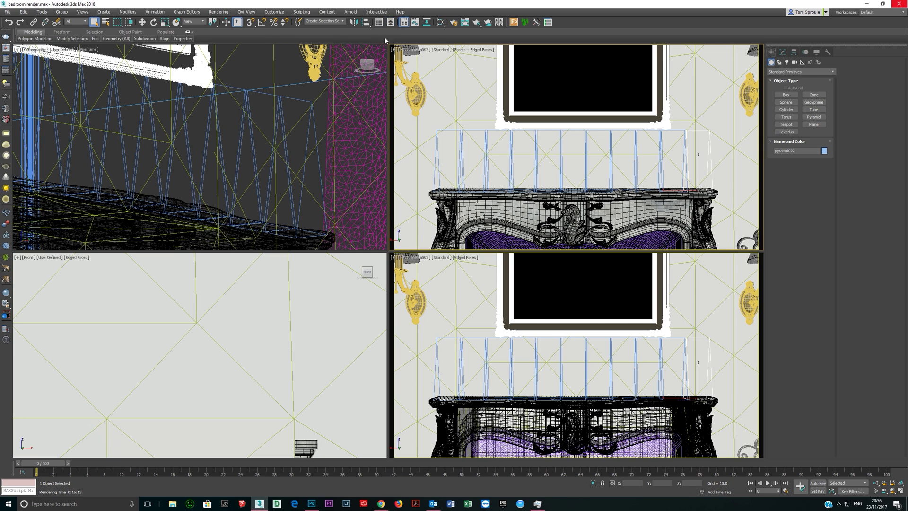
click(440, 22)
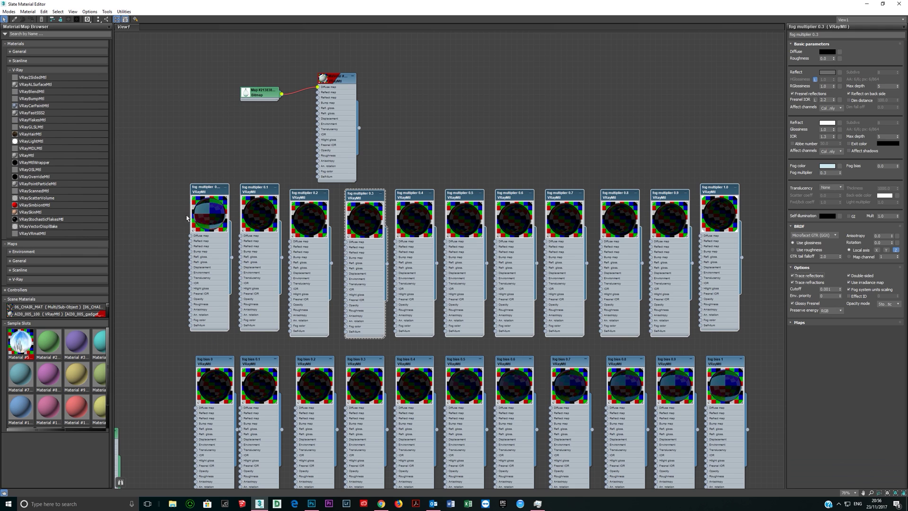
double_click(206, 238)
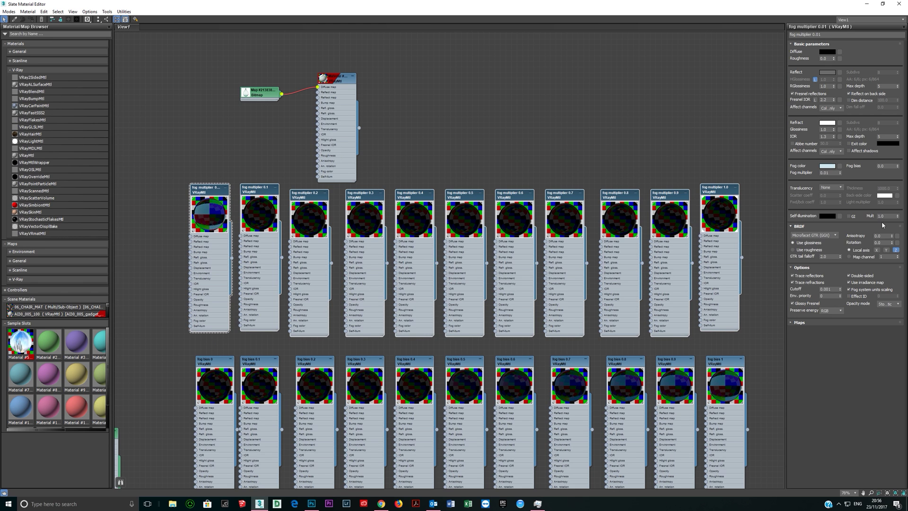
double_click(829, 173)
double_click(887, 167)
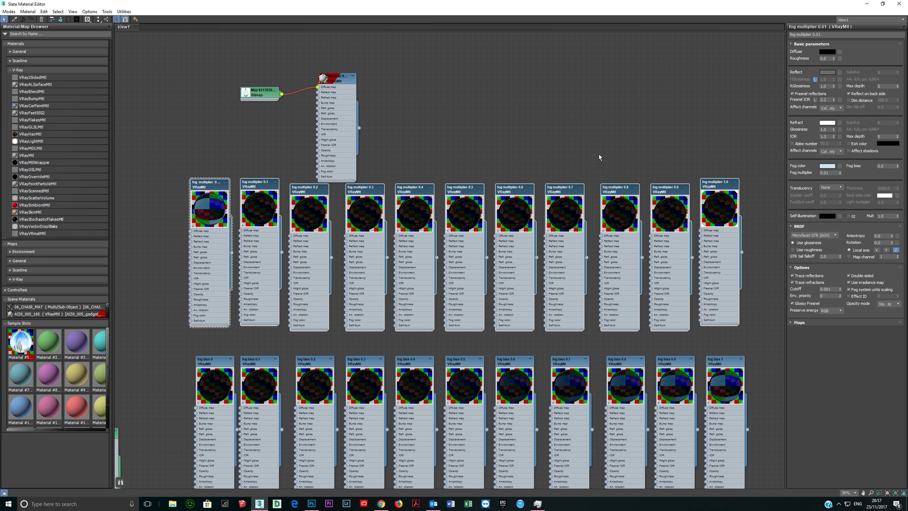
double_click(825, 172)
click(891, 166)
click(879, 166)
double_click(879, 166)
middle_drag(673, 301, 661, 246)
scroll(662, 245, up, 2)
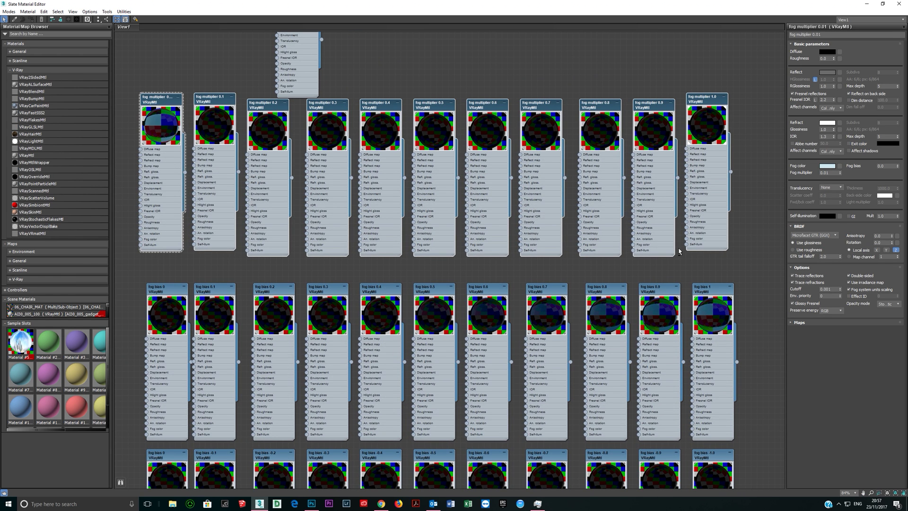
Hide pyramid multiplier, unhide pyramid bias positive, and open the leftmost pane's material in Slate.
key(m)
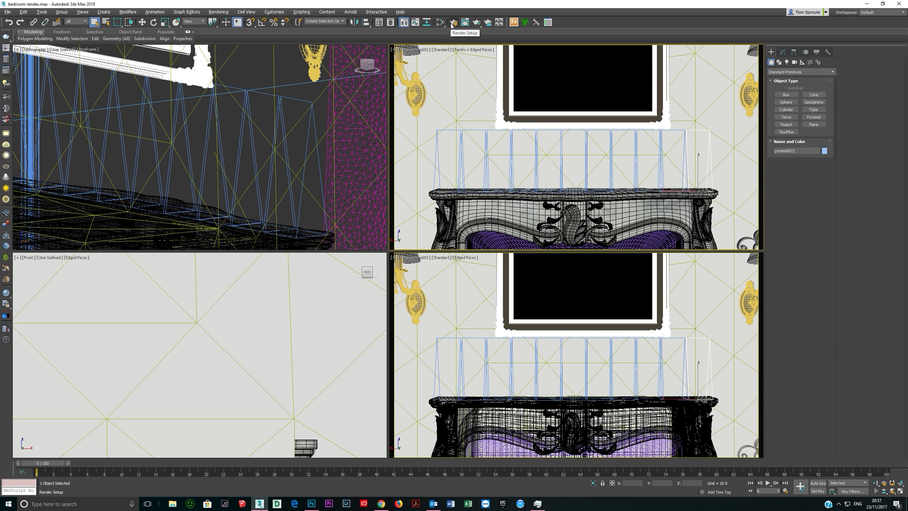
click(391, 22)
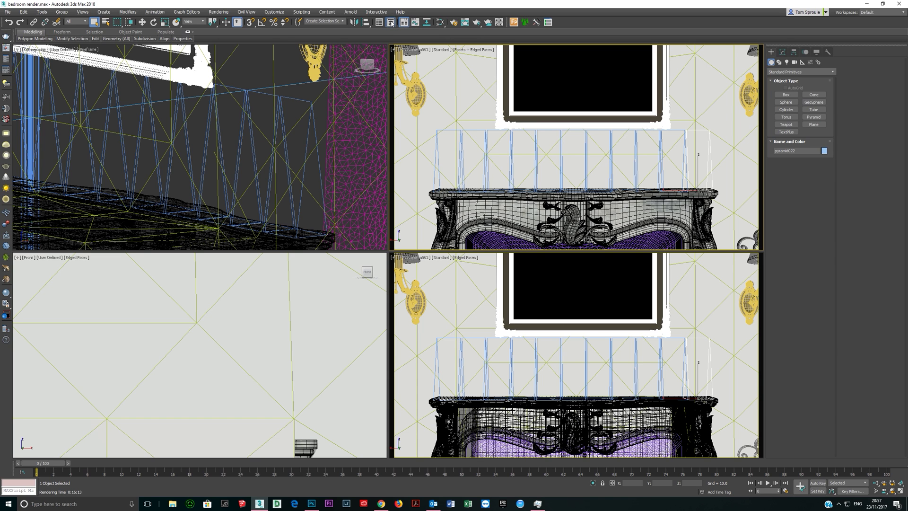
click(18, 136)
click(23, 135)
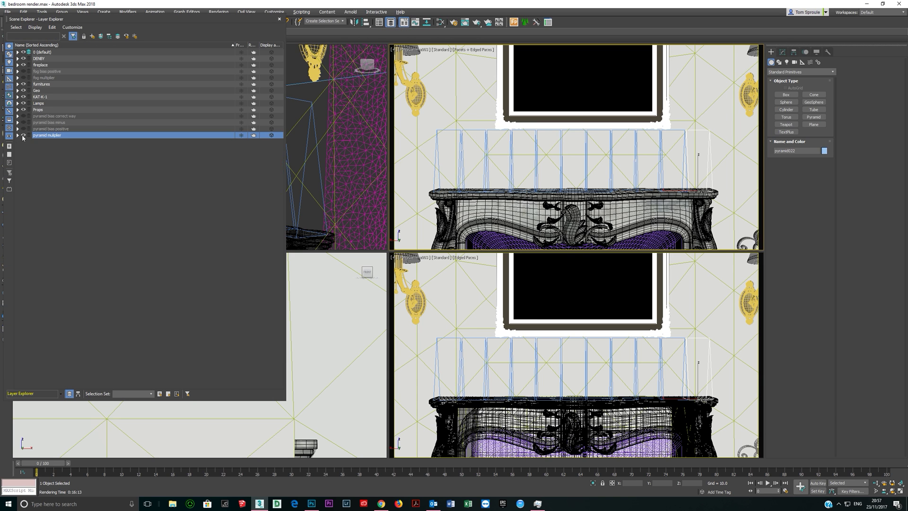
click(23, 129)
click(444, 163)
key(m)
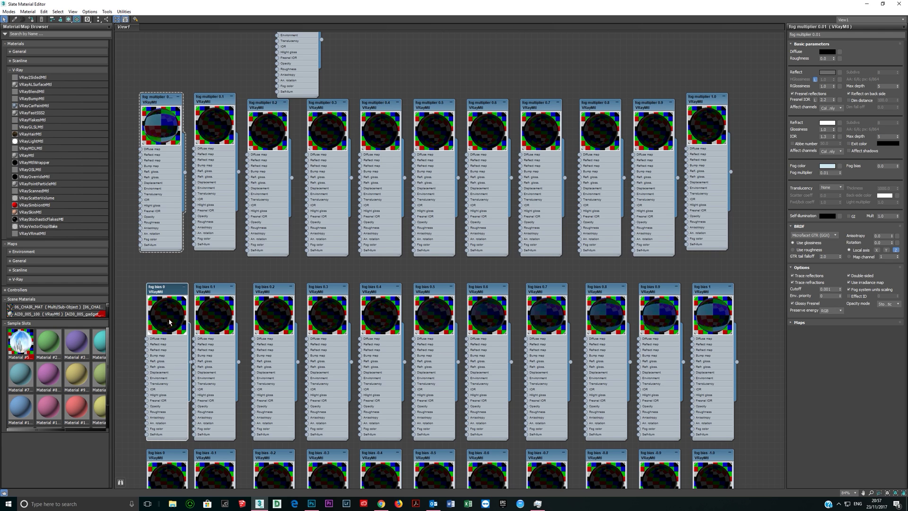
Read the fog bias values of the fog bias 0.1, 0.2 and 0.3 materials.
double_click(887, 166)
double_click(829, 172)
click(232, 364)
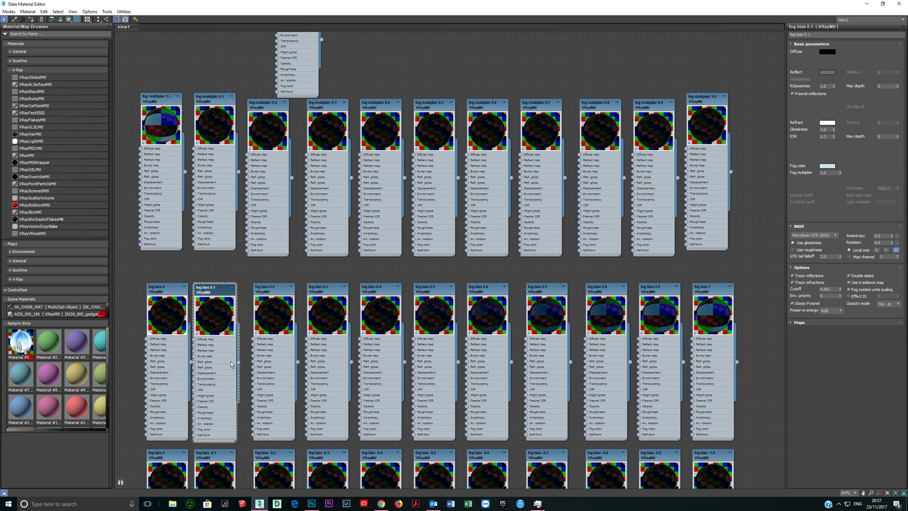
double_click(822, 173)
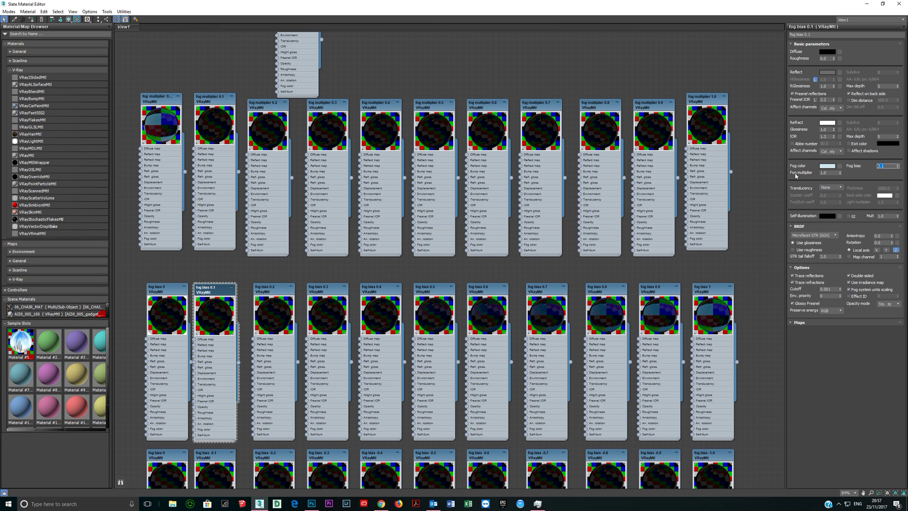
click(277, 377)
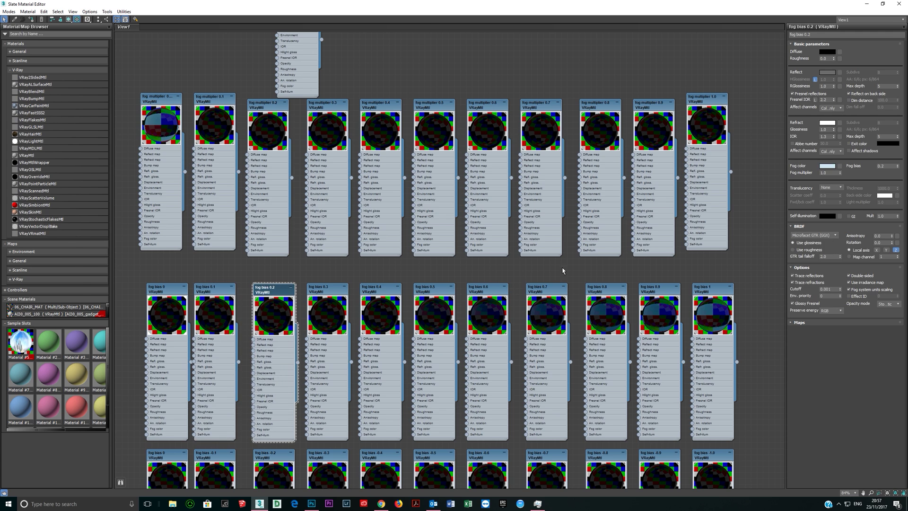
double_click(887, 165)
click(335, 365)
double_click(887, 166)
Check the fog bias 0.4, 1, 0.9, 0.8 and 0.7 materials, then minimise the material editor.
click(361, 378)
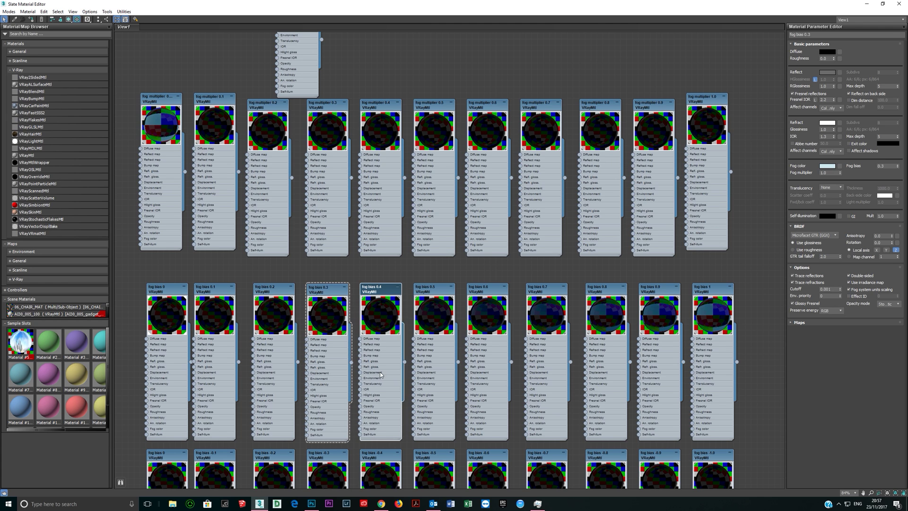
double_click(885, 166)
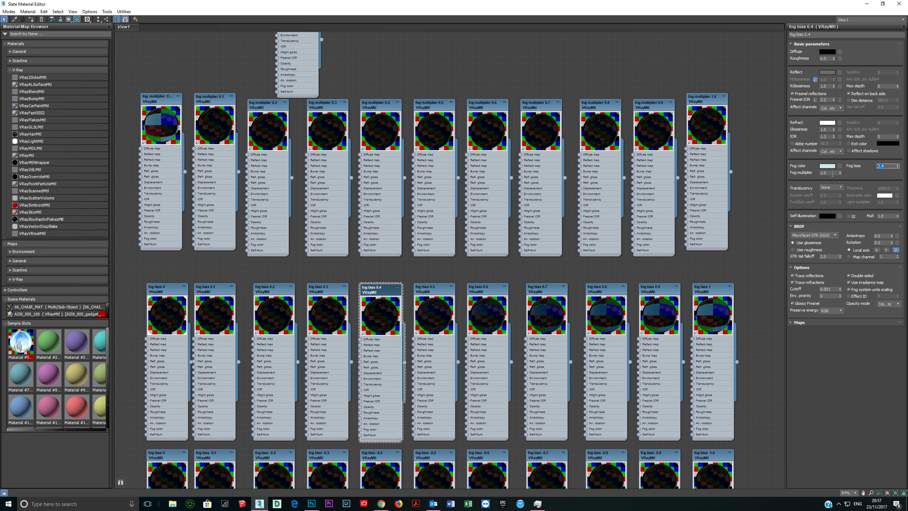
click(710, 360)
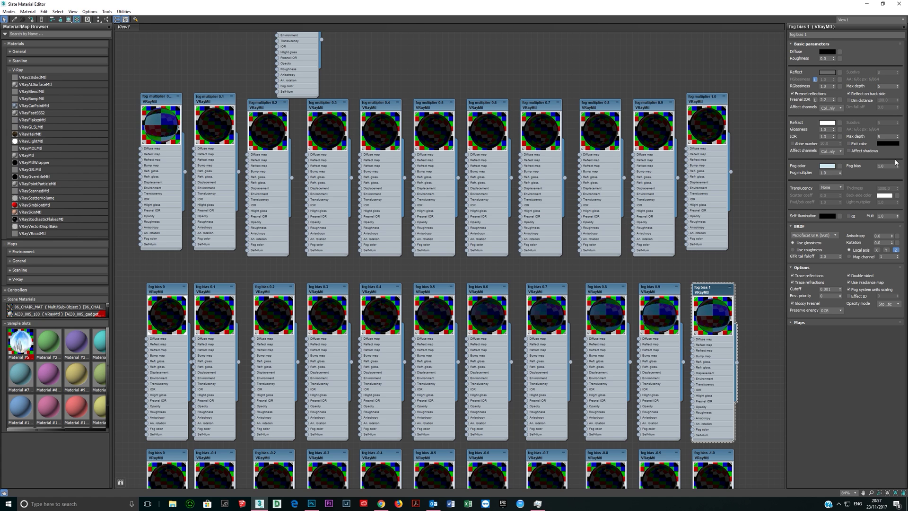
double_click(885, 166)
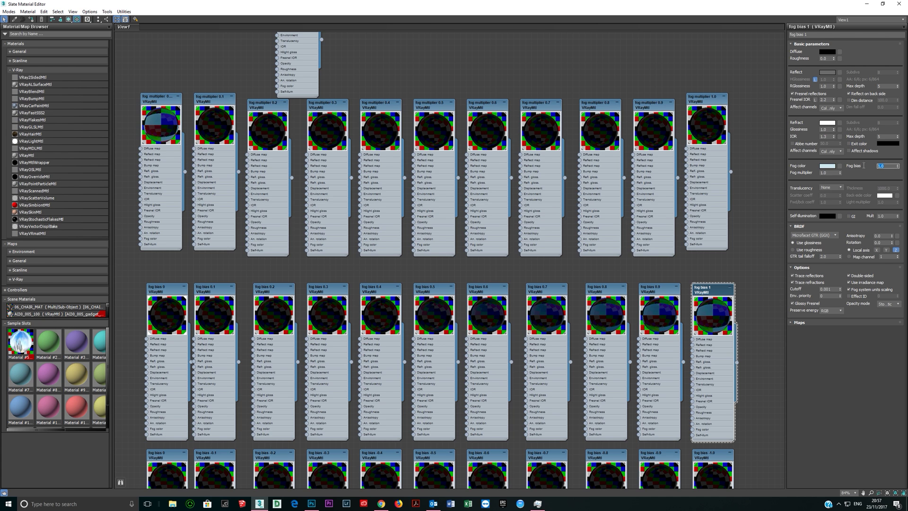
click(653, 369)
click(613, 371)
click(555, 374)
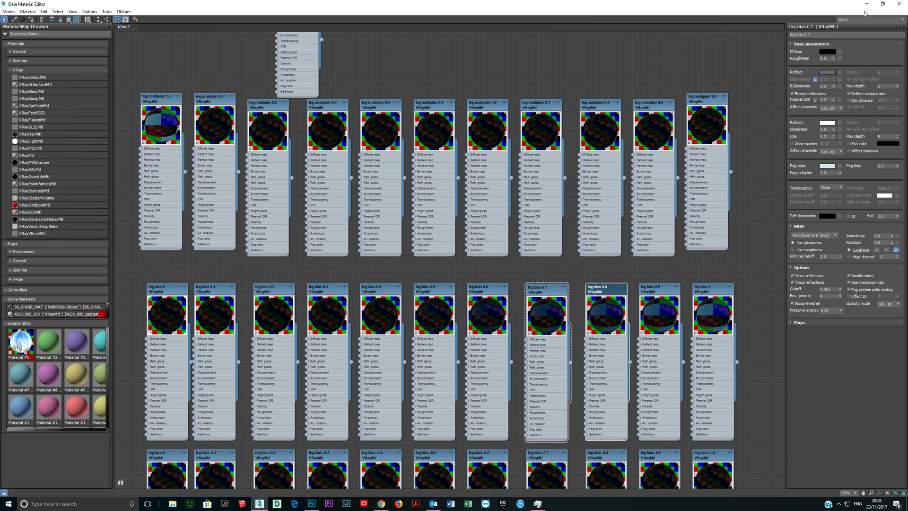
click(867, 5)
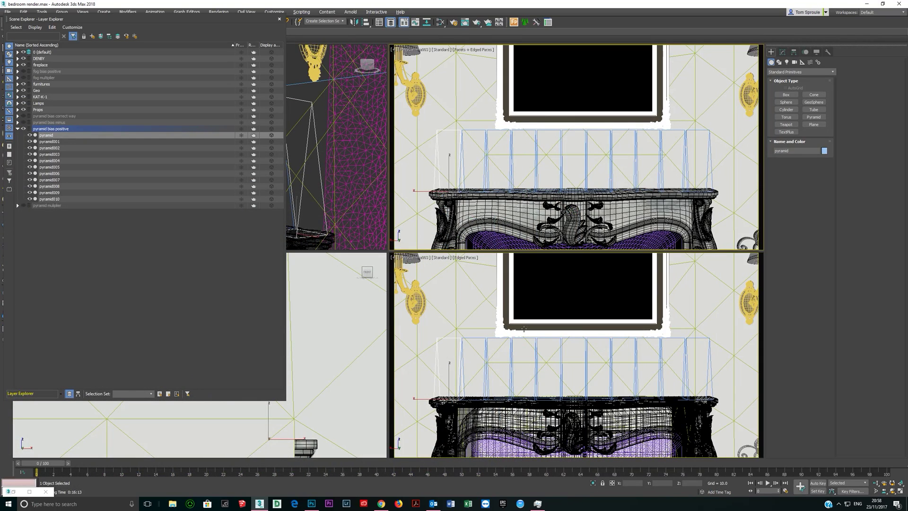
key(alt+Tab)
Hide pyramid bias positive, unhide pyramid bias minus, and select the leftmost glass pane.
click(23, 129)
click(24, 129)
click(23, 122)
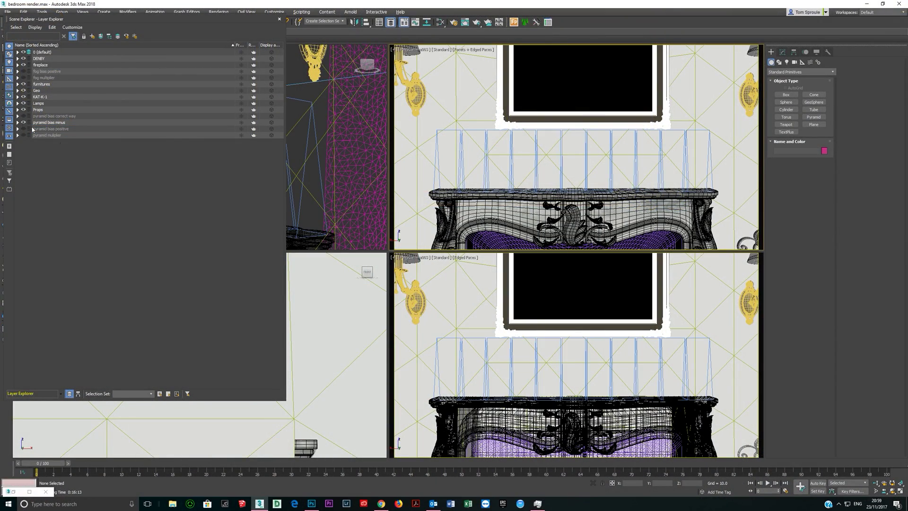
click(438, 174)
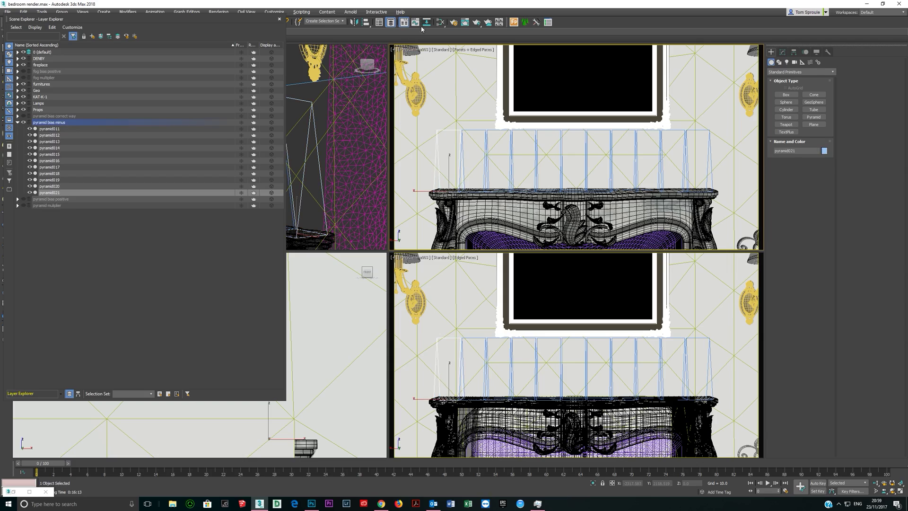
Inspect the pane's fog bias 0 material, then return to the bias render in Photoshop.
click(441, 23)
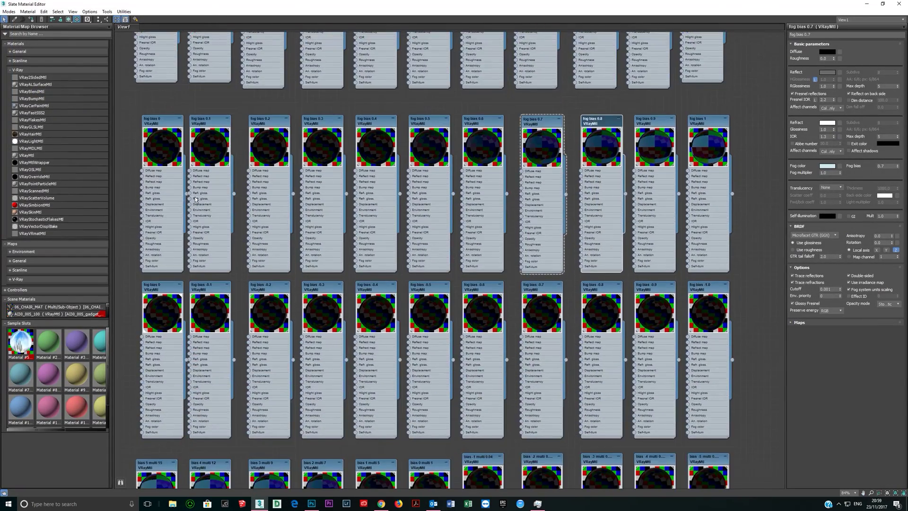
scroll(196, 200, down, 1)
click(158, 238)
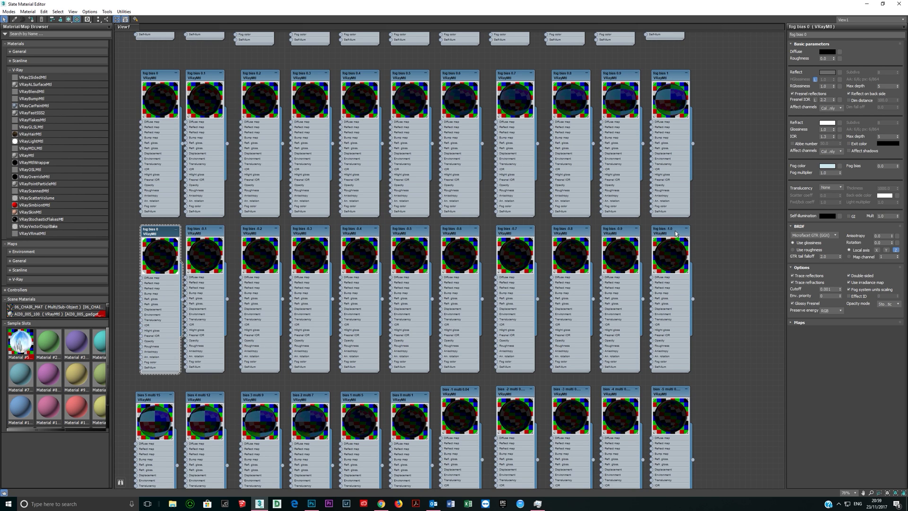
click(866, 5)
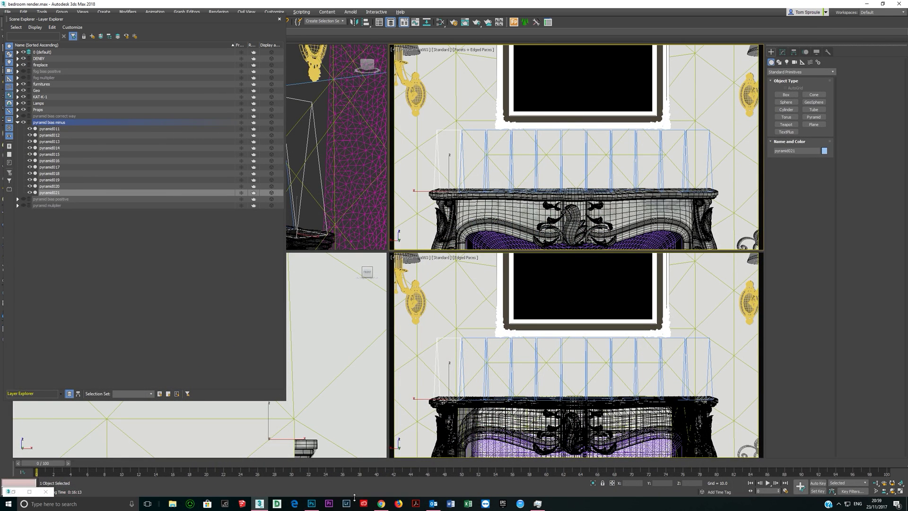
click(311, 503)
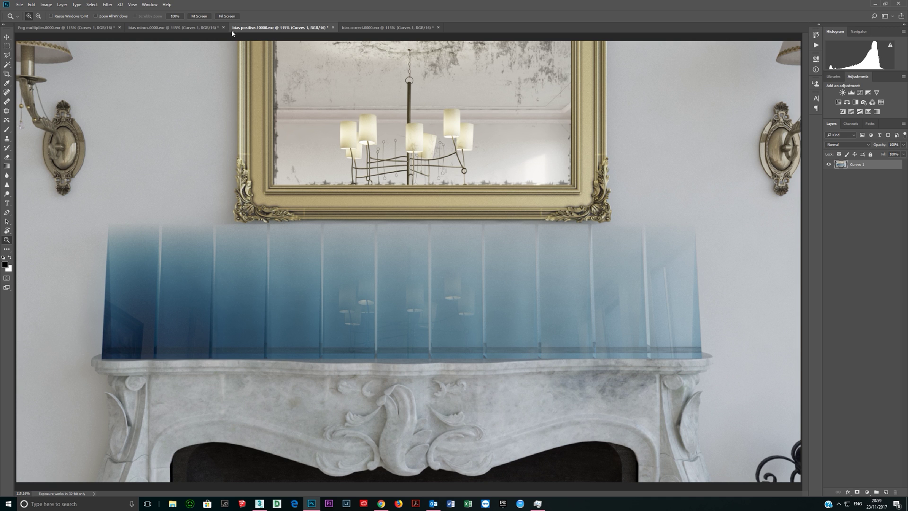
View the bias minus render of the panes in Photoshop.
click(175, 27)
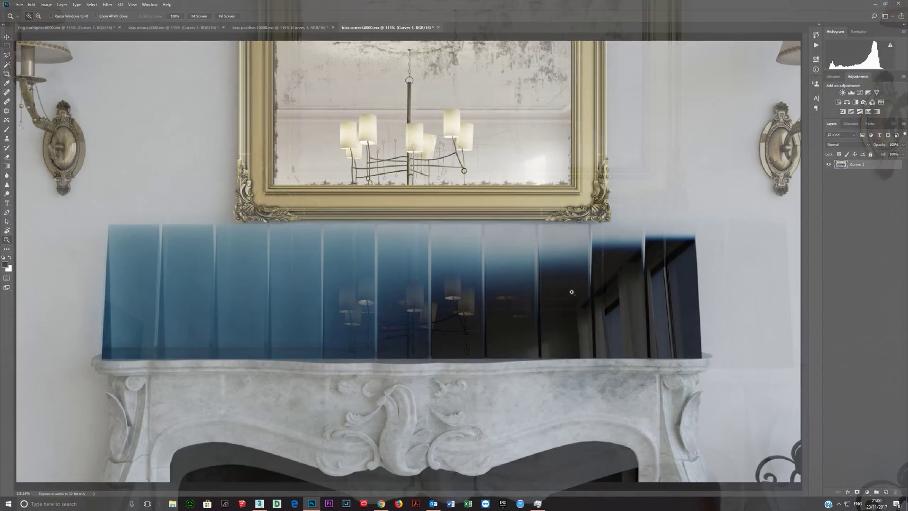
Read the bias 5 multi 15 material's fog bias 5.0 and multiplier 15.0 against the render.
key(alt)
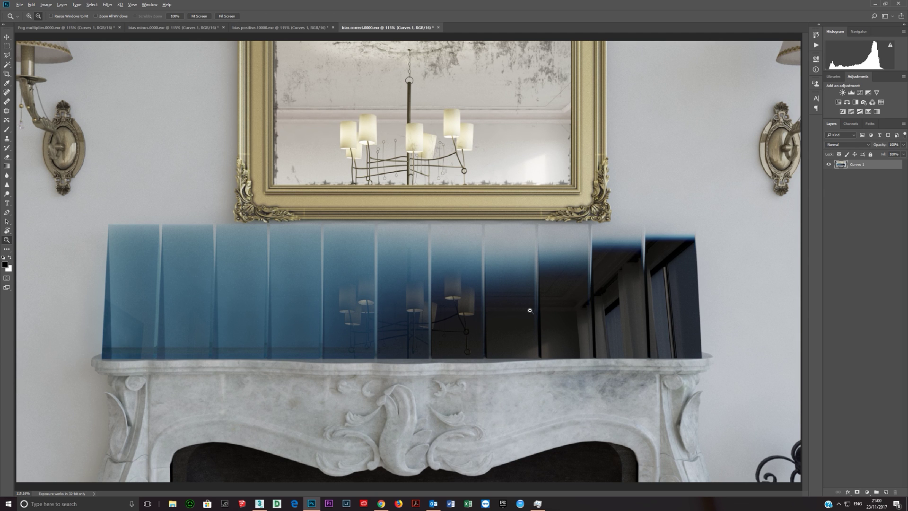
key(alt+Tab)
double_click(215, 297)
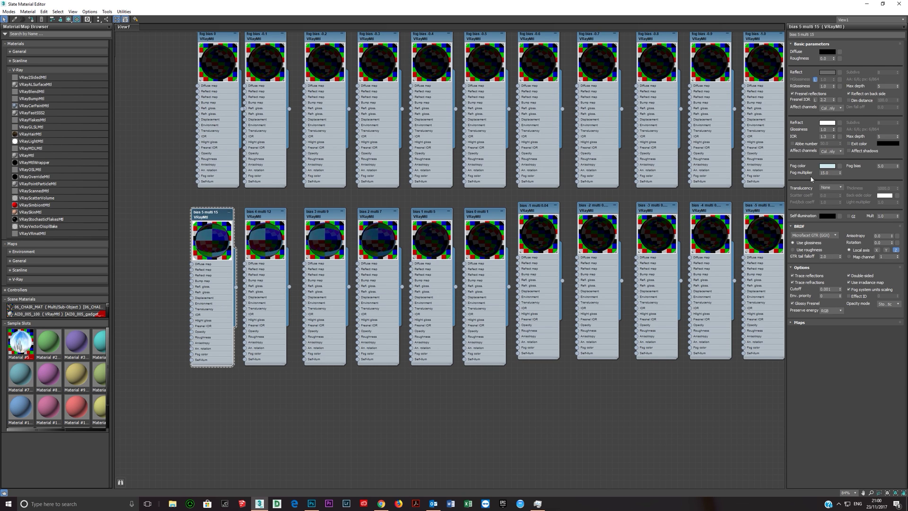
drag(835, 174, 813, 177)
click(886, 166)
key(alt+Tab)
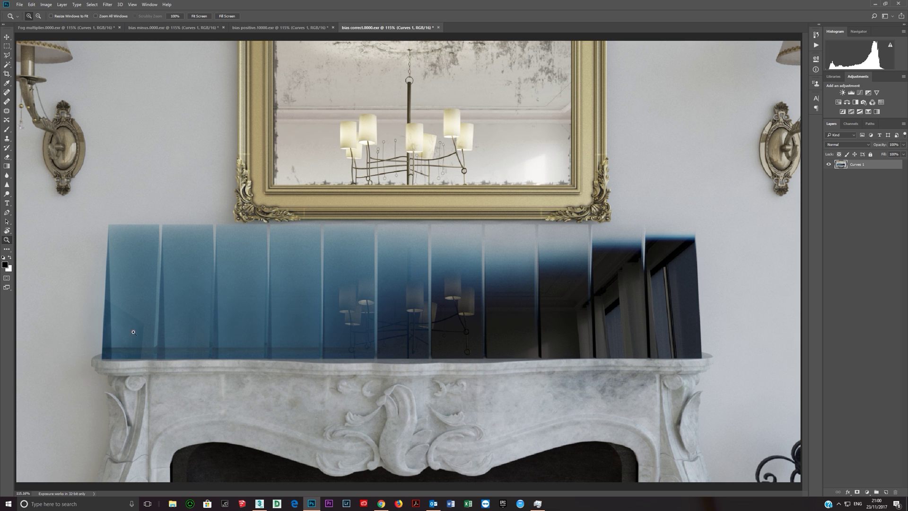
key(alt+Tab)
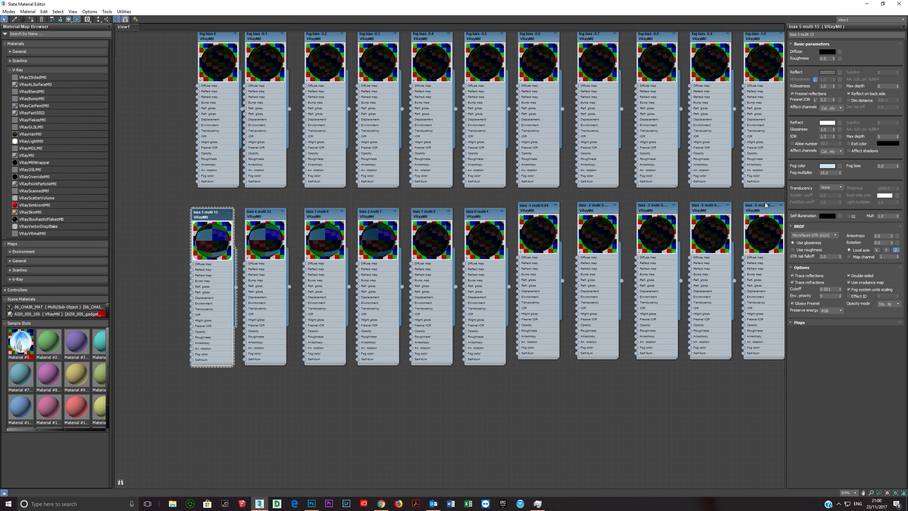
double_click(889, 167)
key(Tab)
key(alt+Tab)
key(alt+Tab)
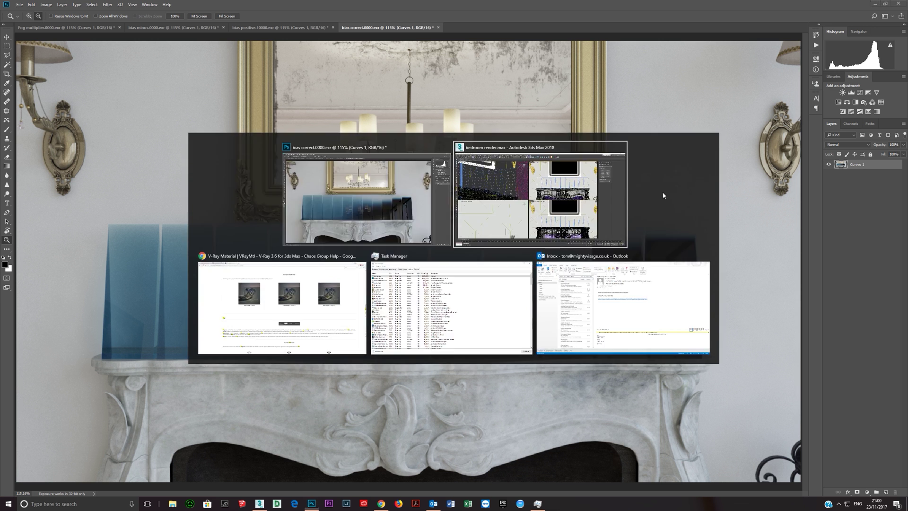
Compare the bias 4 multi 12 and bias 3 multi 9 materials with the render, zooming into the panes.
click(277, 278)
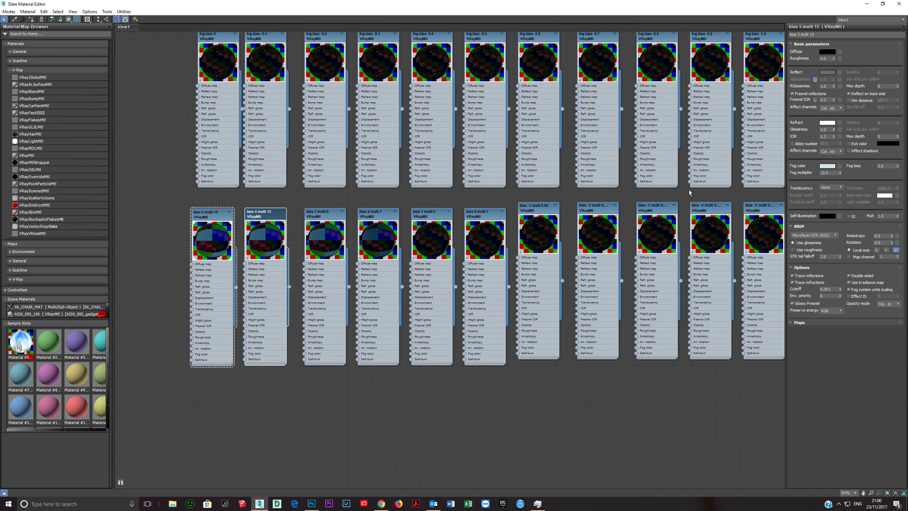
click(282, 301)
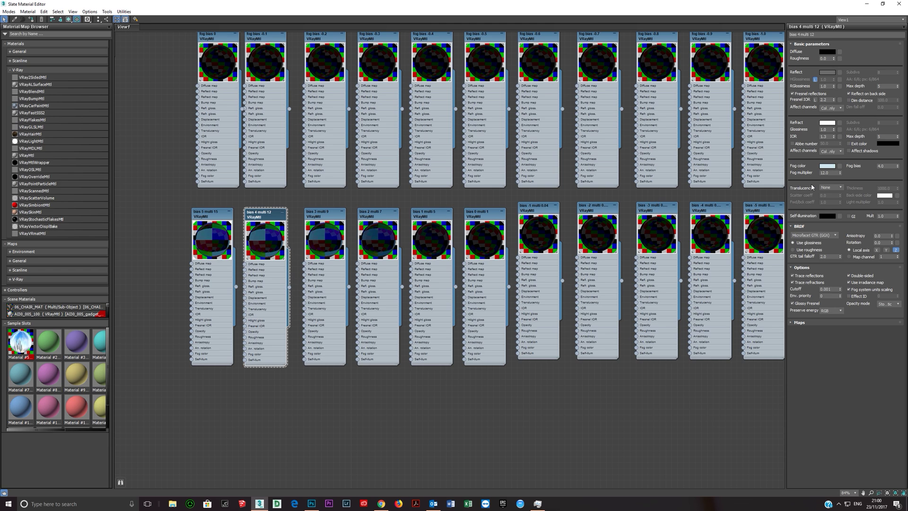
key(alt+Tab)
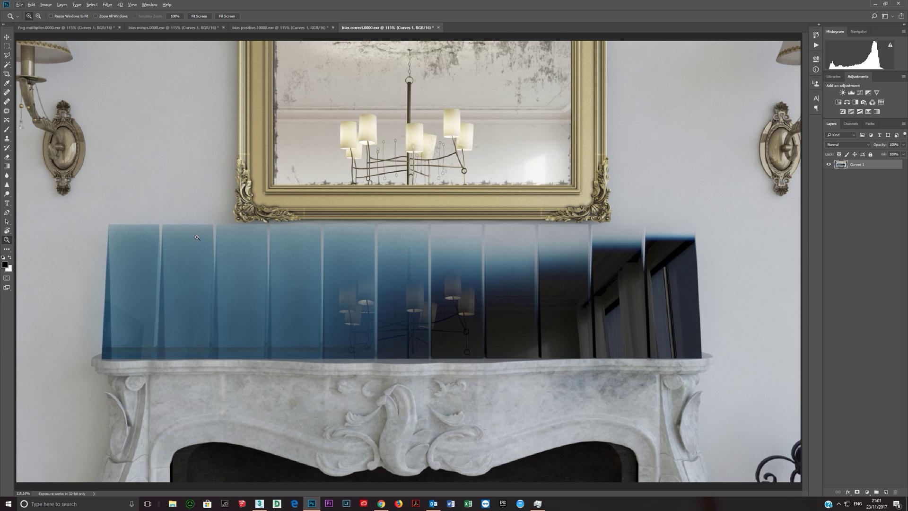
key(alt+Tab)
click(330, 278)
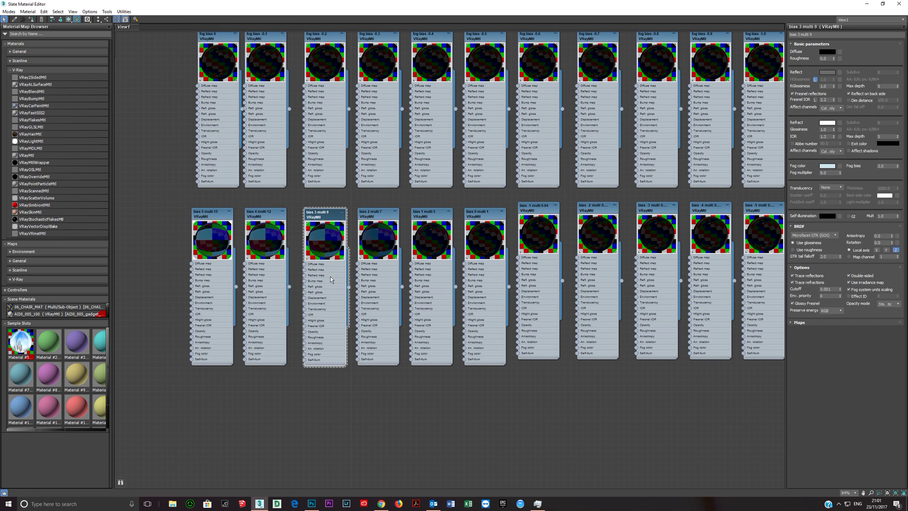
key(alt+Tab)
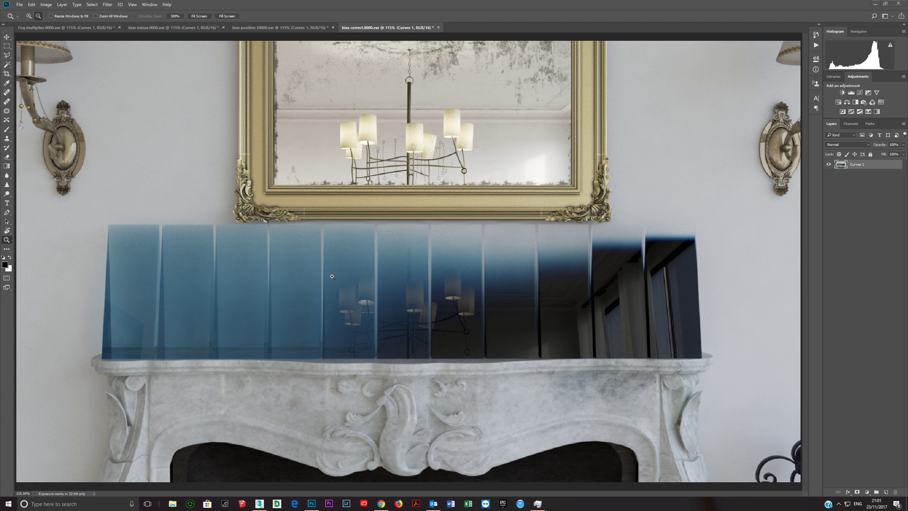
click(244, 258)
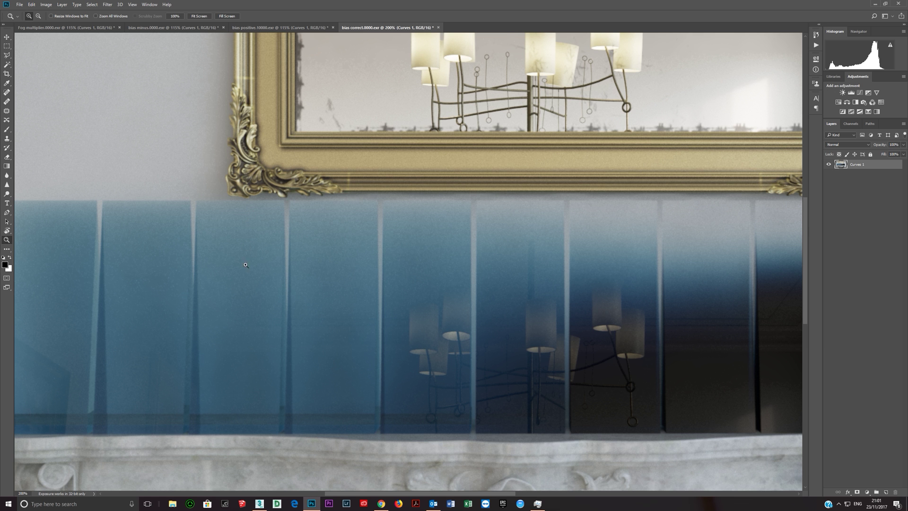
Fit the render, then compare the bias 2 multi 7, bias 1 multi 5 and bias 0 multi 1 materials with it.
alt+scroll(242, 261, down, 5)
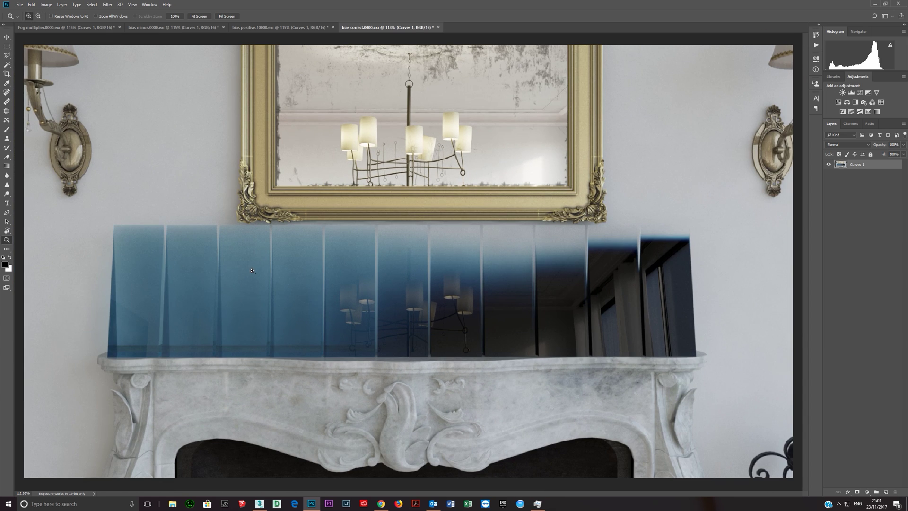
key(alt+Tab)
double_click(377, 280)
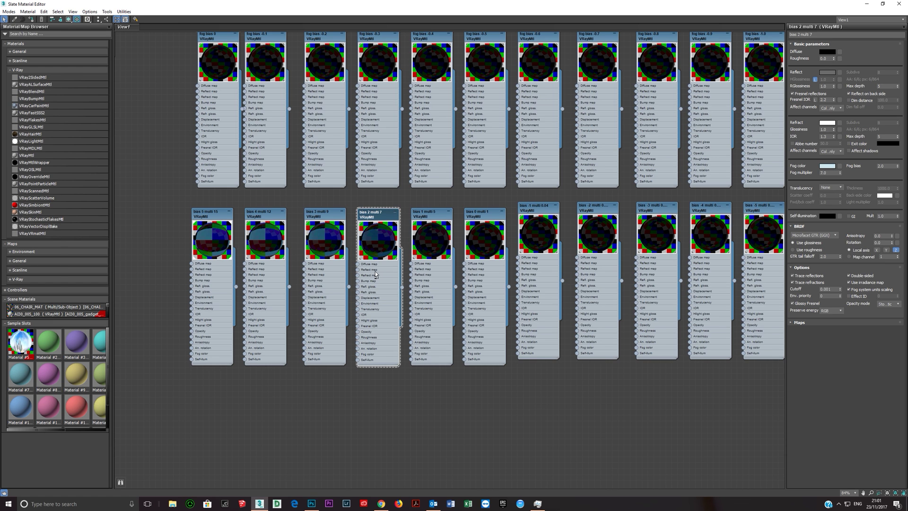
key(alt+Tab)
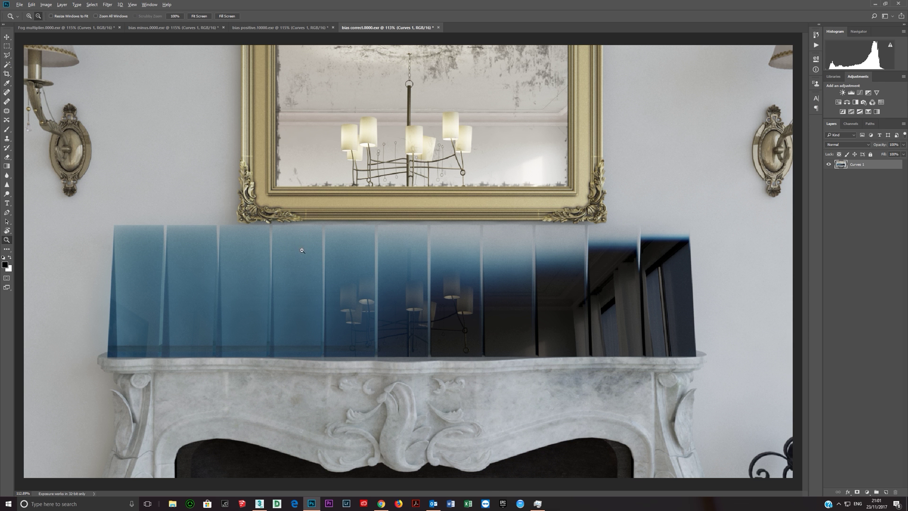
key(alt+Tab)
double_click(431, 277)
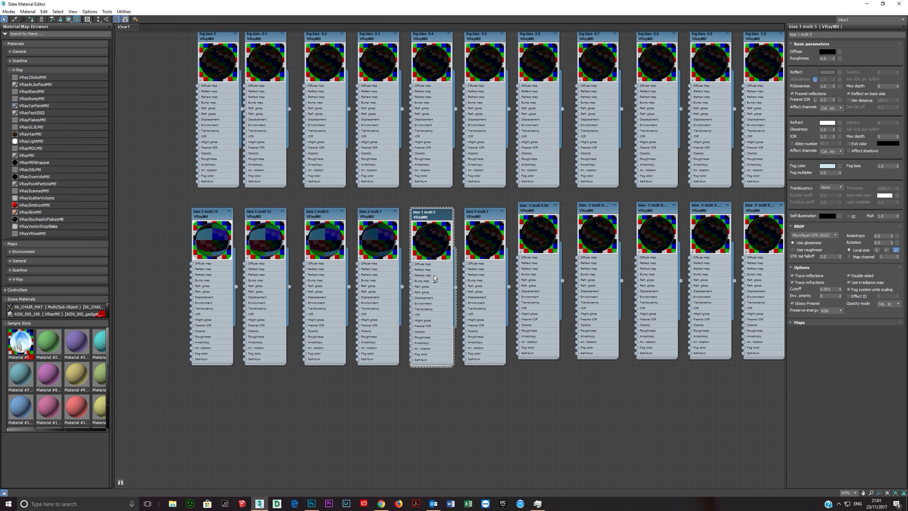
key(alt+Tab)
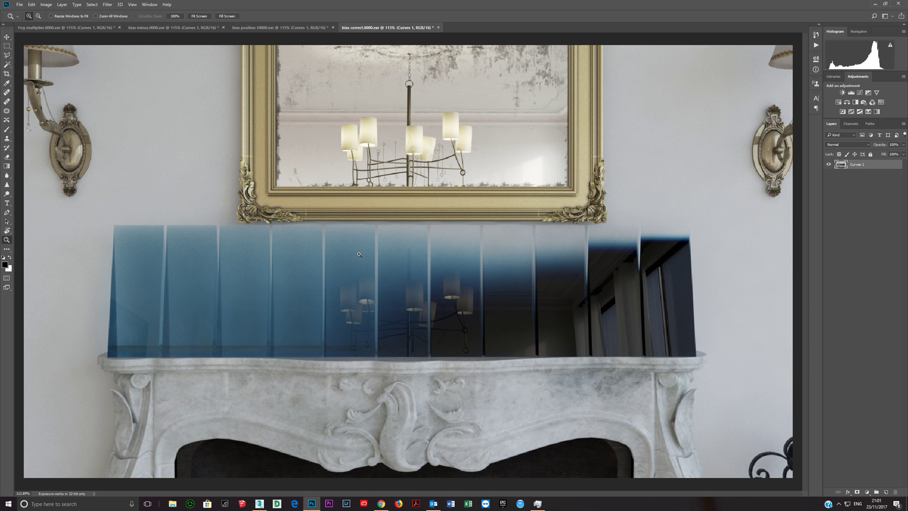
key(alt+Tab)
double_click(489, 273)
Compare the bias 0, bias -1 multi 0.04 and bias -2 multi 0.001 materials with their panes.
scroll(450, 271, down, 2)
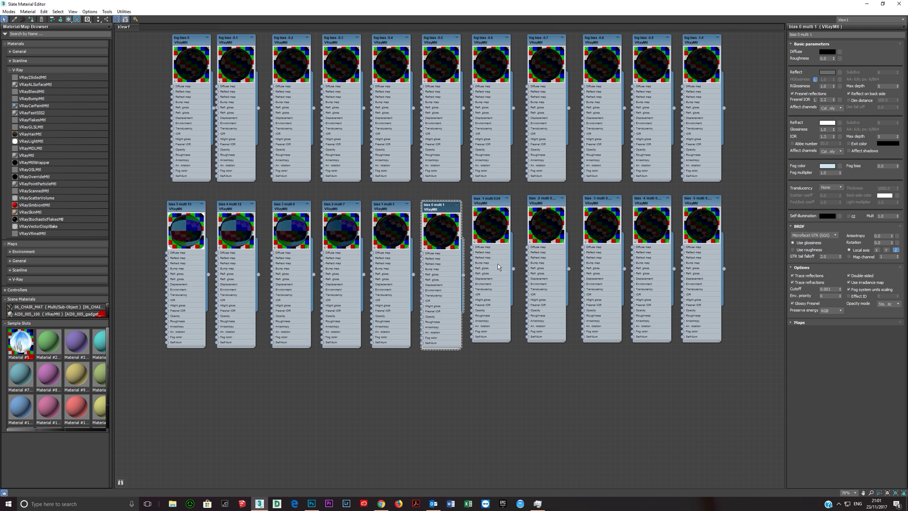
key(alt+Tab)
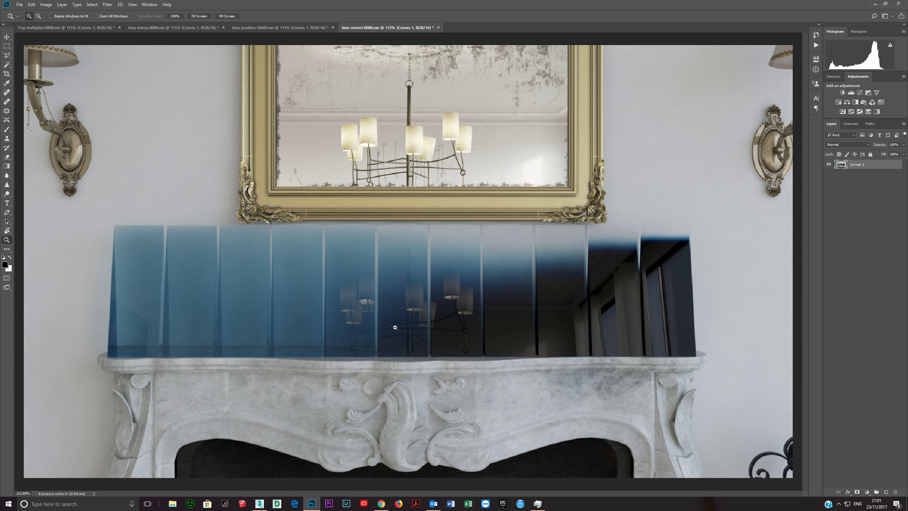
key(alt+Tab)
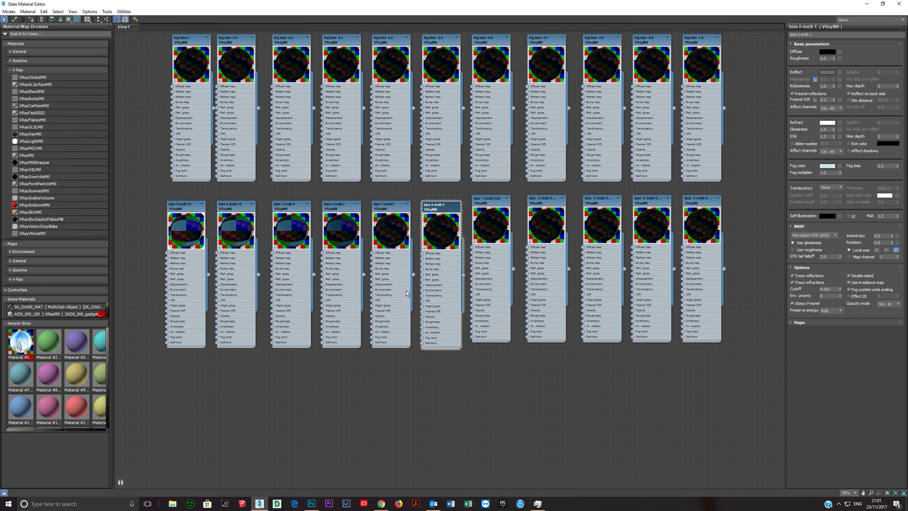
click(485, 287)
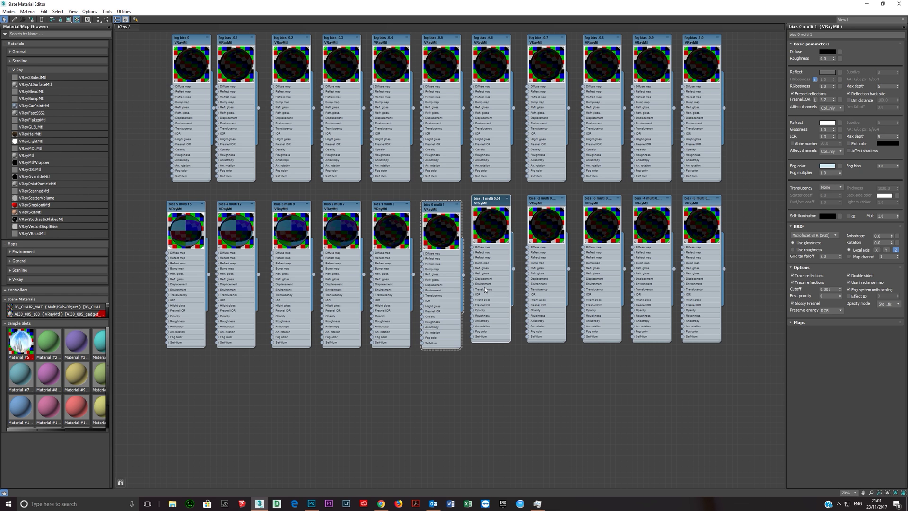
key(alt+Tab)
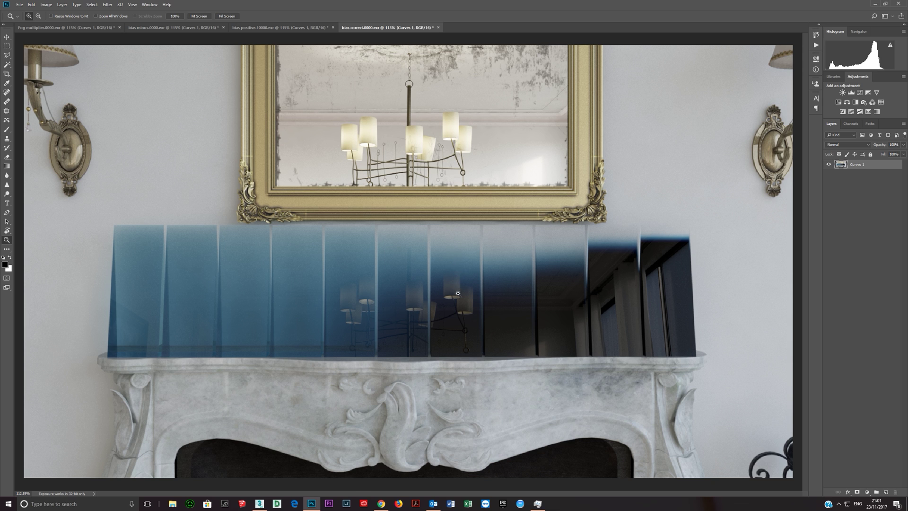
key(alt+Tab)
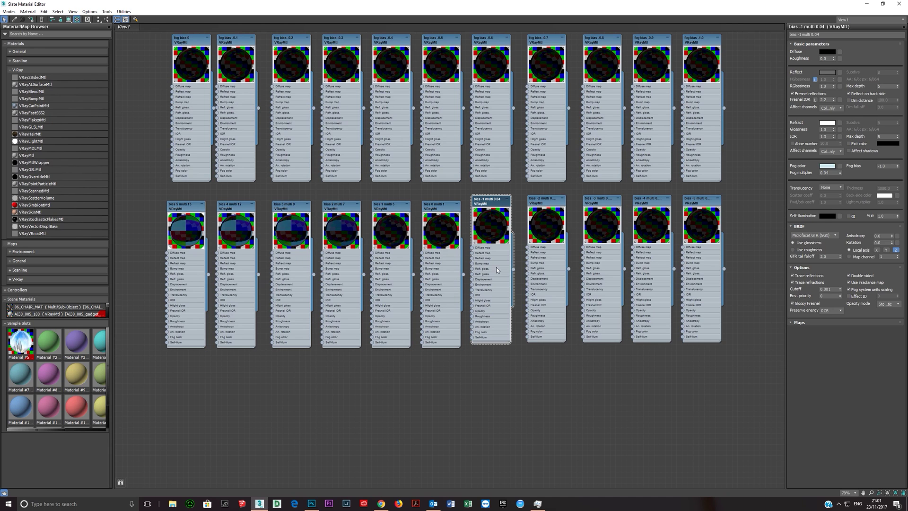
click(540, 271)
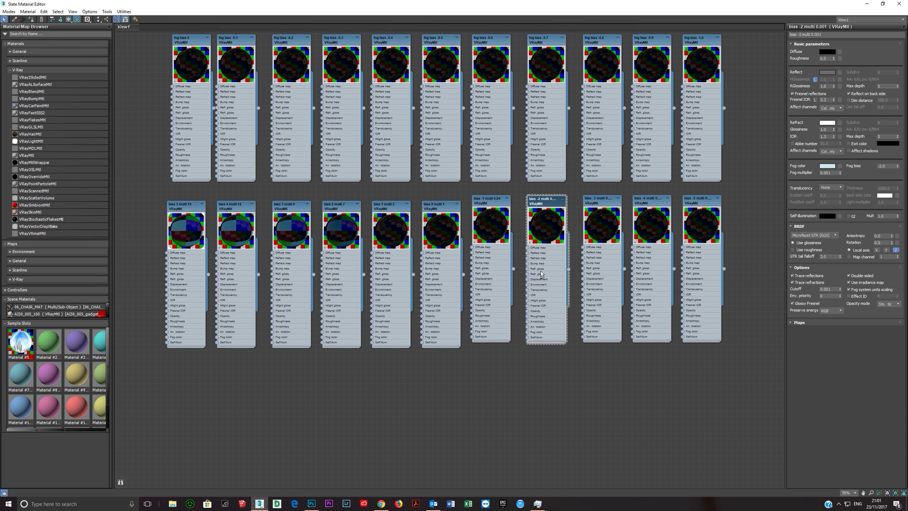
key(alt+Tab)
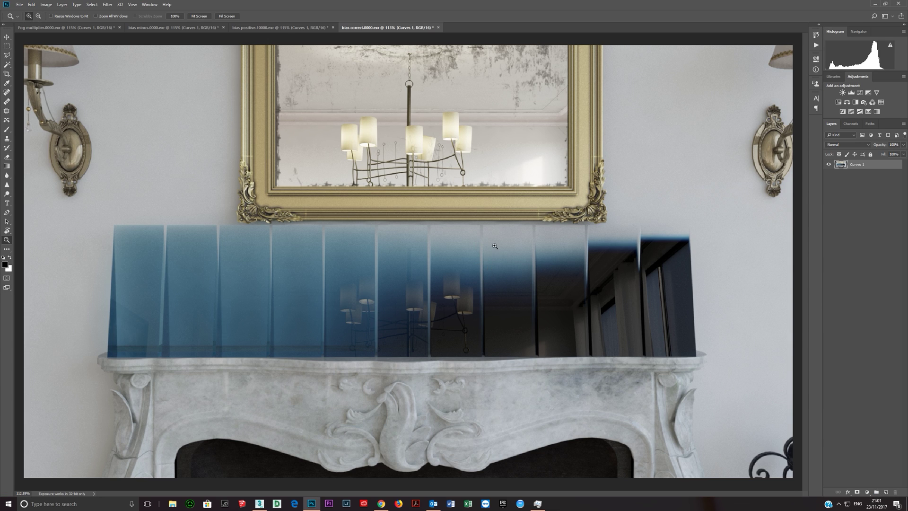
key(alt+Tab)
Read the bias -3 multi 0.0001 multiplier, check bias -4 and -5, and compare with the render.
click(604, 266)
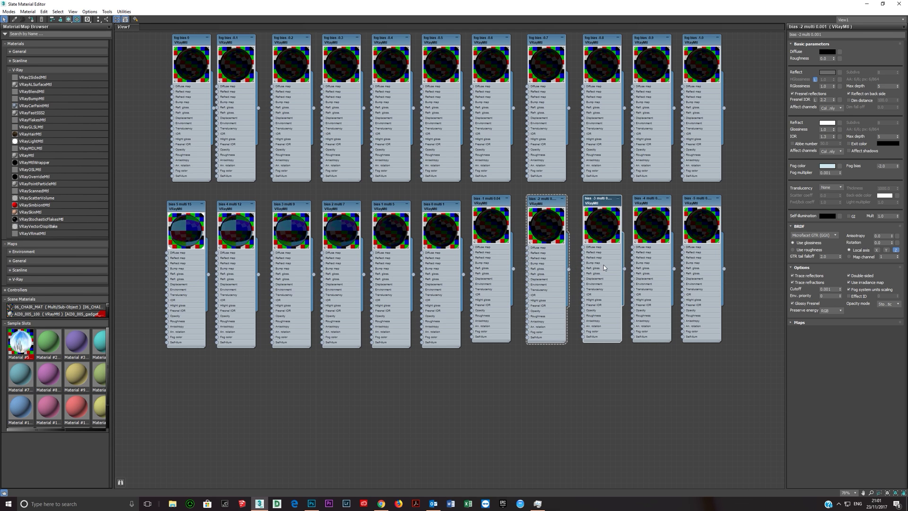
double_click(824, 172)
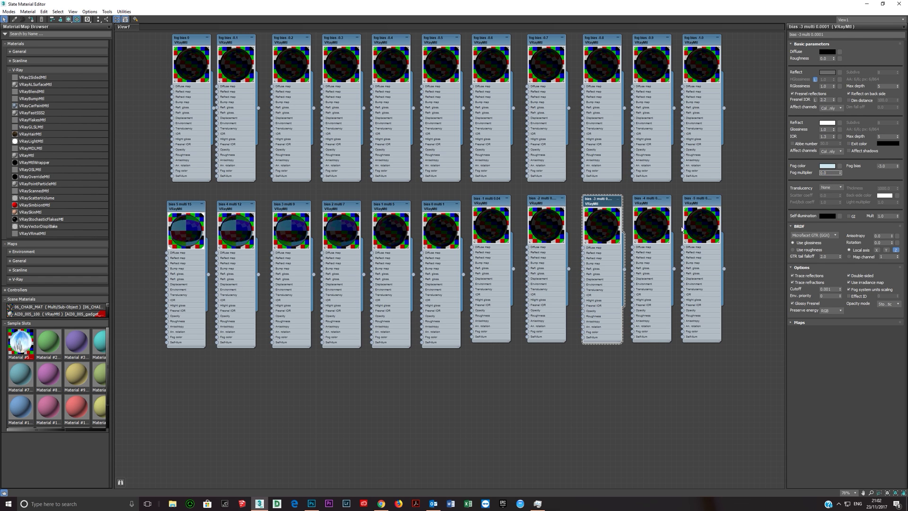
click(662, 260)
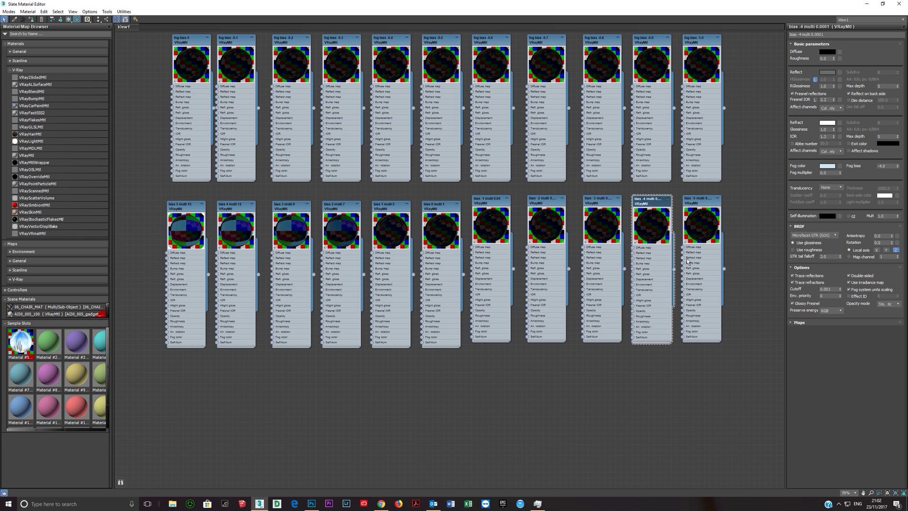
click(690, 260)
click(591, 267)
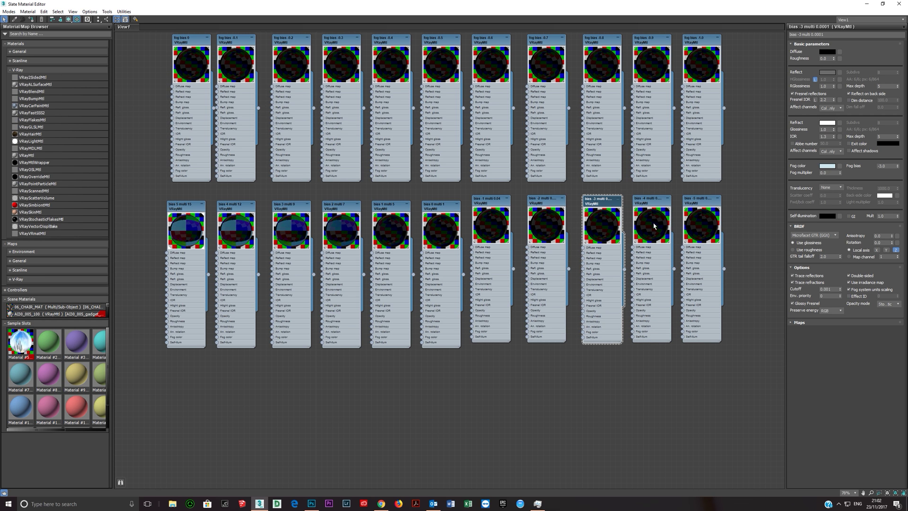
key(alt+Tab)
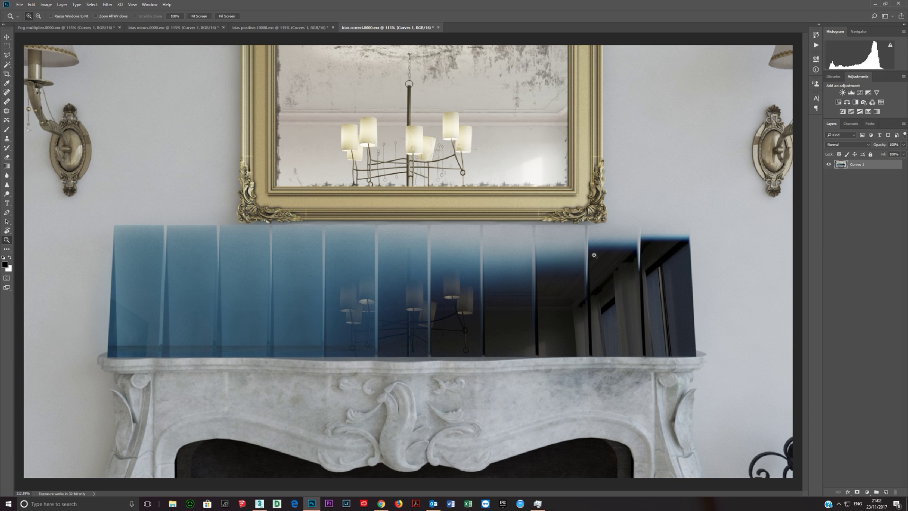